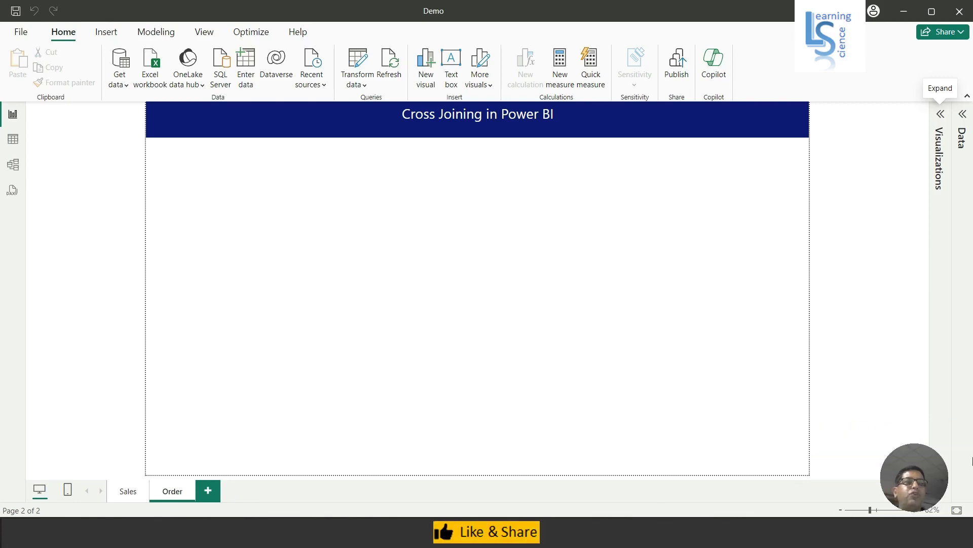
Expand the Data pane showing the Colors and Items fields, and open the Visualizations gallery
click(963, 114)
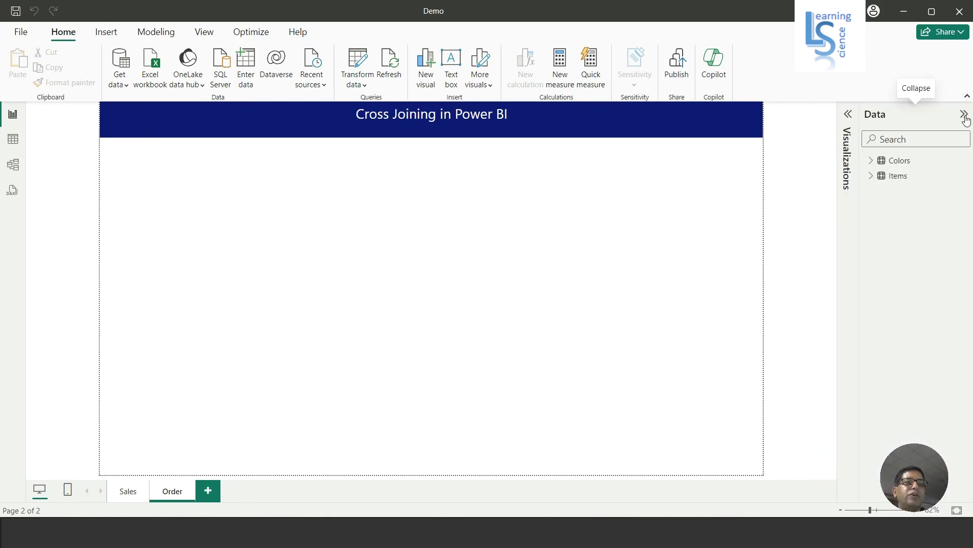
click(870, 163)
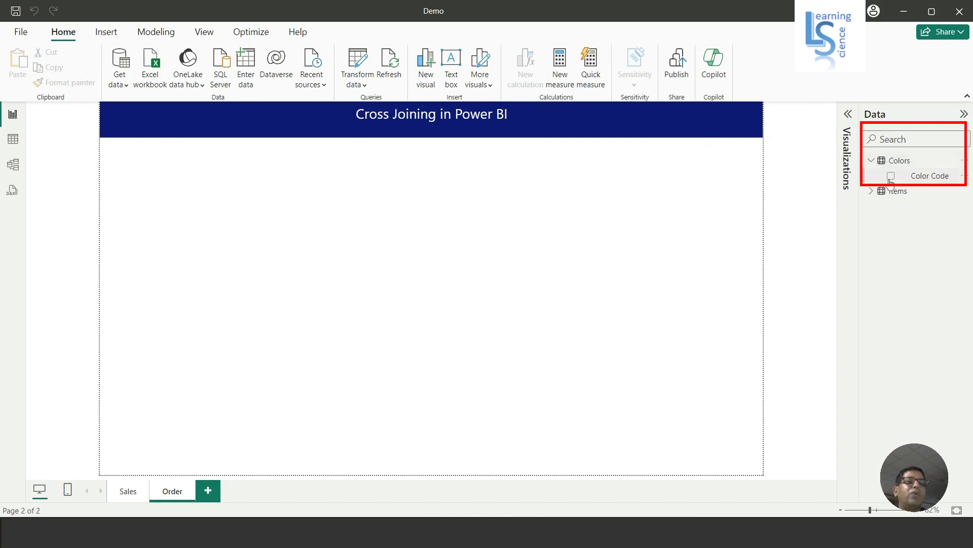
click(871, 194)
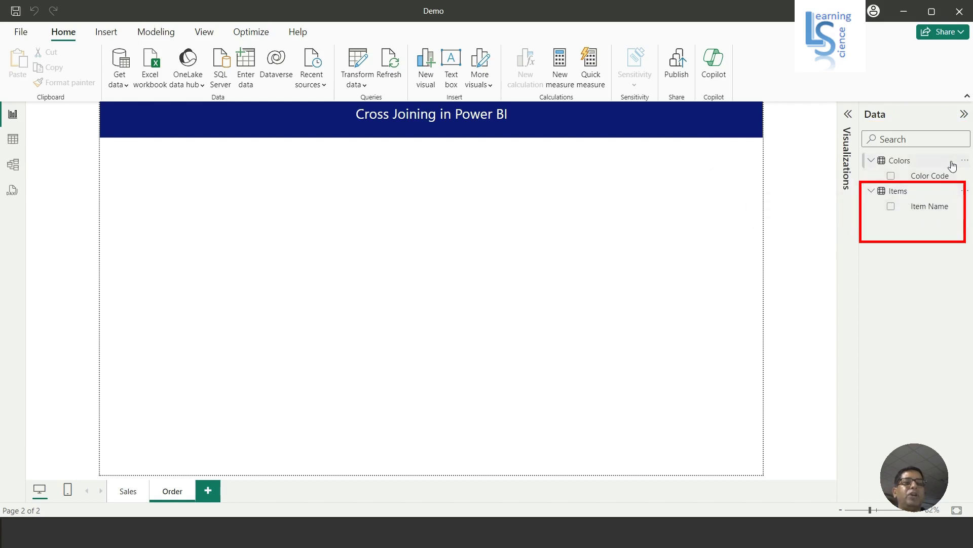
click(850, 118)
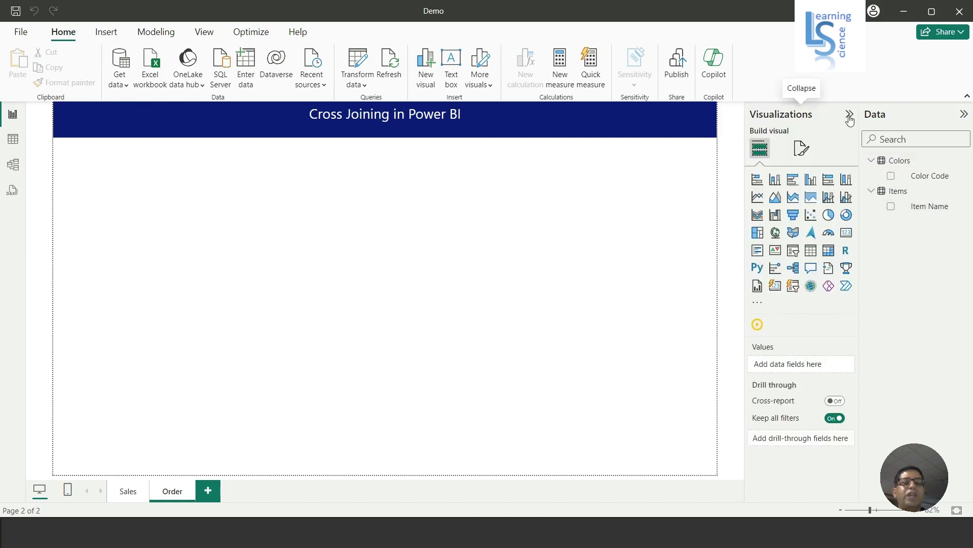
Add a narrow top-left table visual listing Item Name: Polo T-Shirts, Shirts and T-Shirts
click(812, 251)
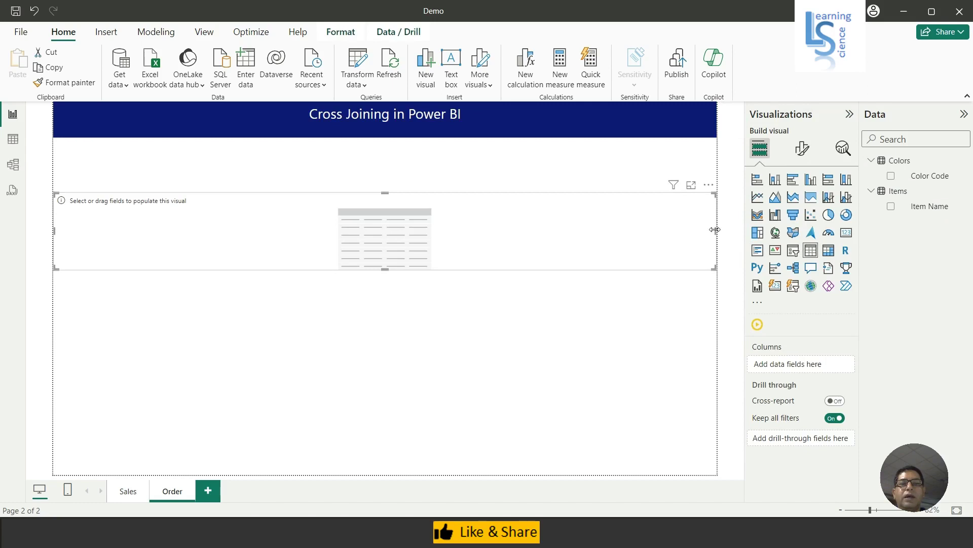
mouse_move(714, 230)
mouse_down()
mouse_move(199, 230)
mouse_move(174, 200)
mouse_up()
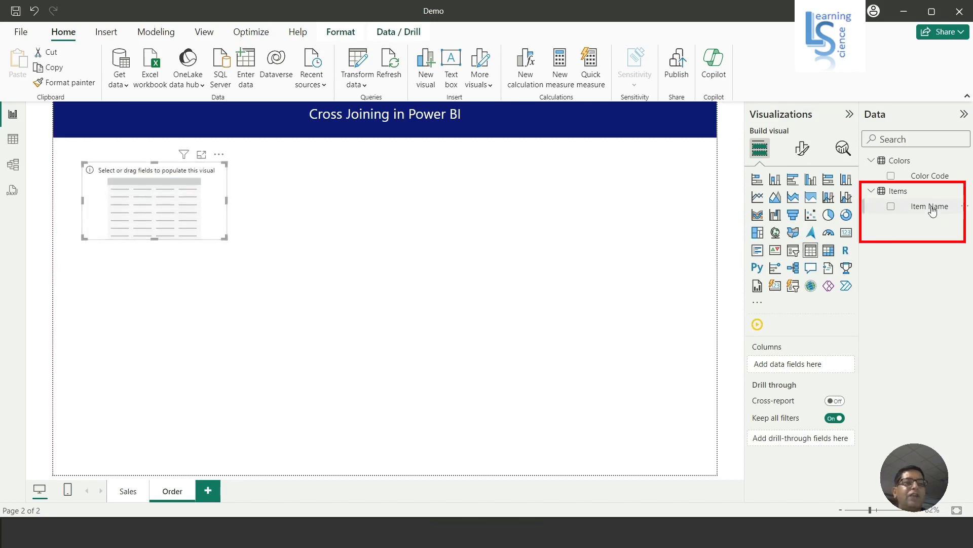
drag(932, 212, 807, 372)
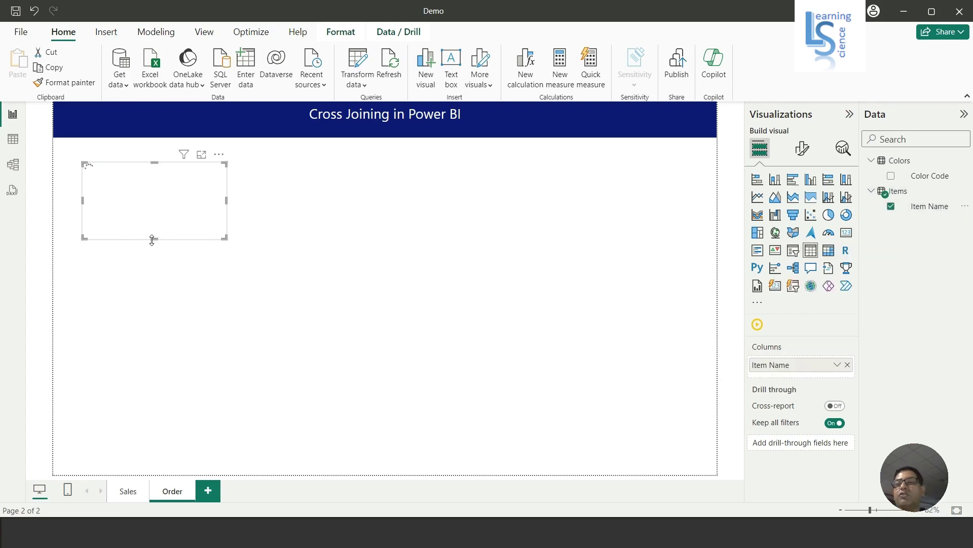
drag(152, 239, 159, 275)
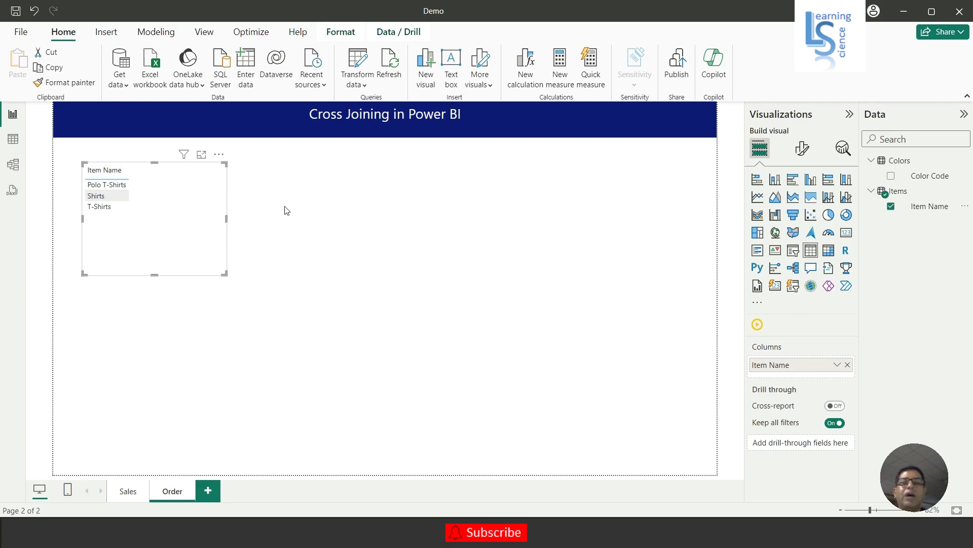
drag(226, 218, 156, 203)
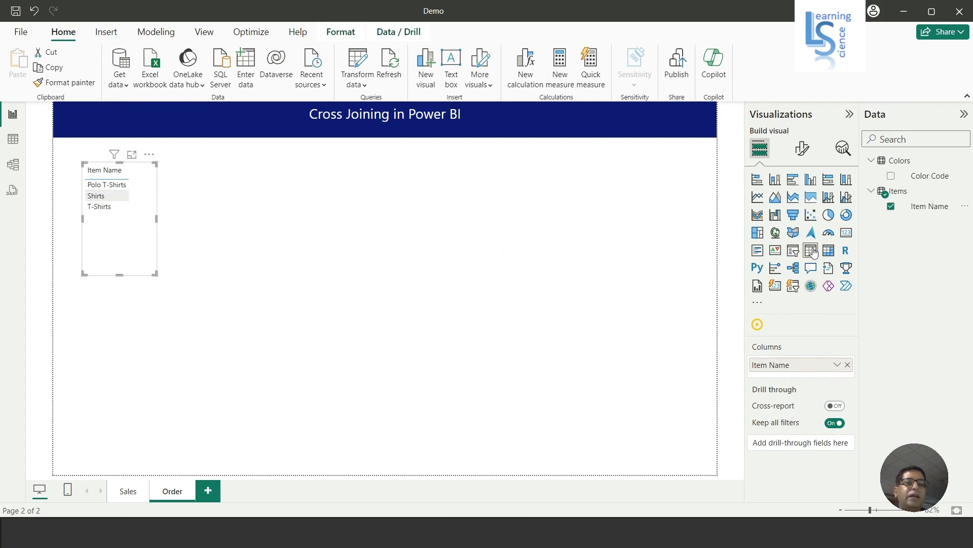
Place a second table beside the first showing Color Code values Black, White and Yellow
click(527, 235)
click(811, 252)
mouse_move(133, 322)
mouse_down()
mouse_move(226, 271)
mouse_move(256, 200)
mouse_move(248, 181)
mouse_move(248, 193)
mouse_up()
drag(965, 180, 822, 367)
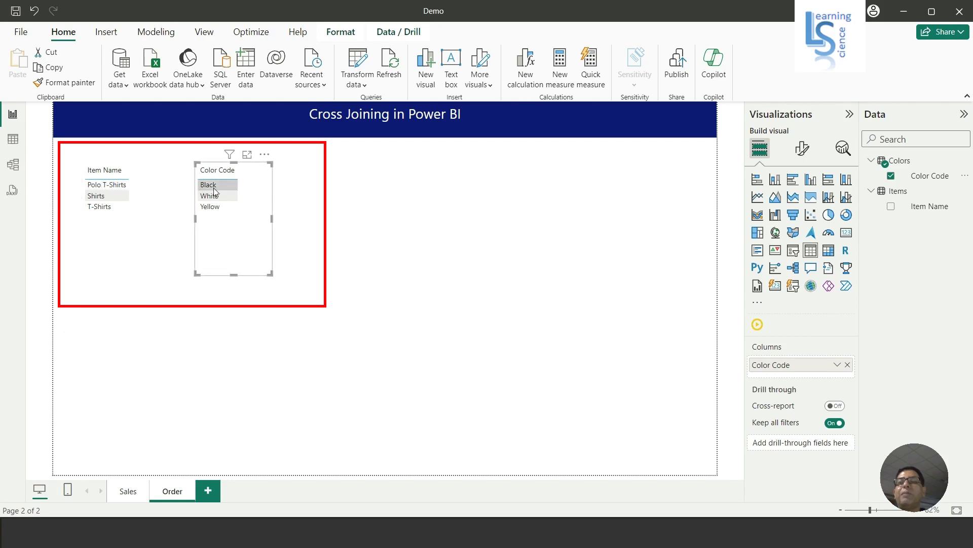
click(106, 196)
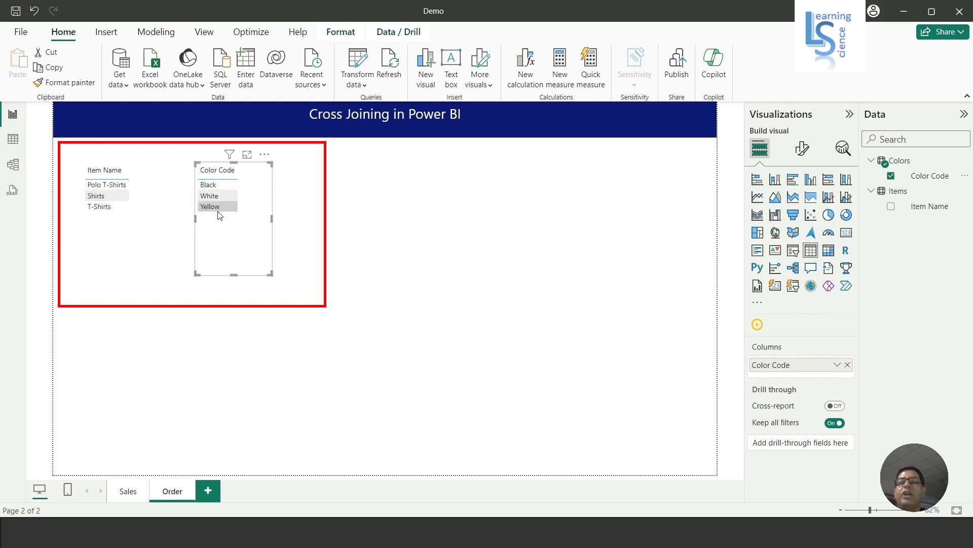
click(500, 307)
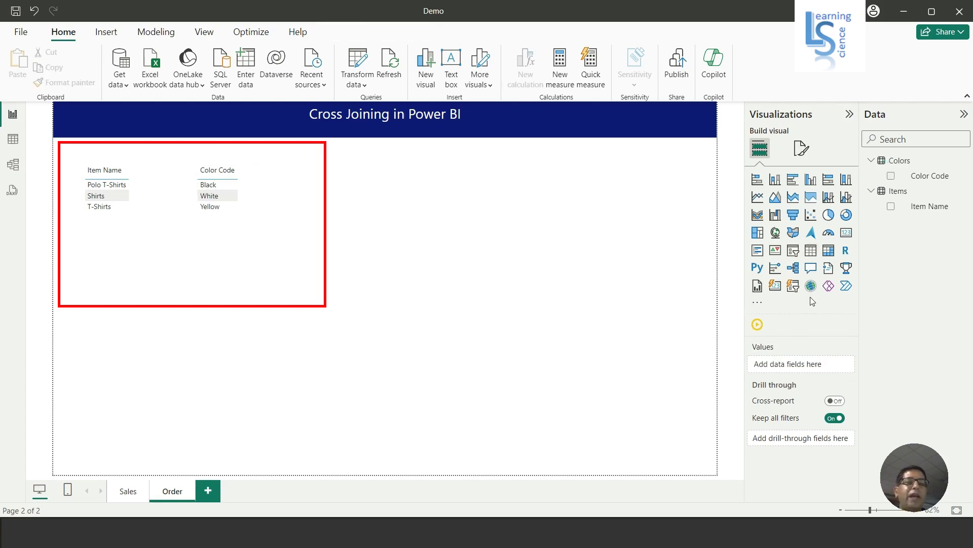
Add a third table visual, moved to the page centre and enlarged wider and taller
click(814, 255)
drag(121, 310, 451, 194)
drag(487, 220, 638, 222)
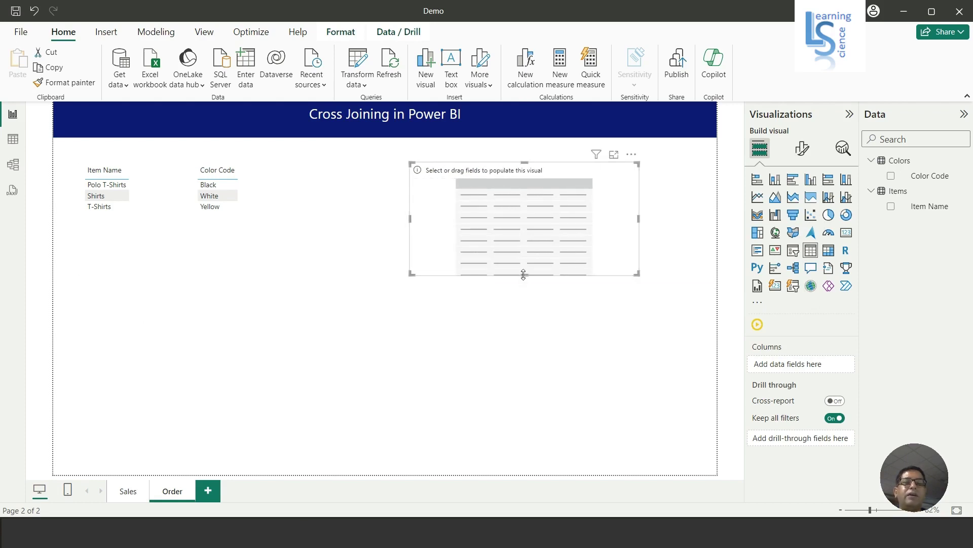
drag(523, 274, 526, 318)
Put Item Name and Color Code into it and review the relationship error details
drag(929, 206, 807, 361)
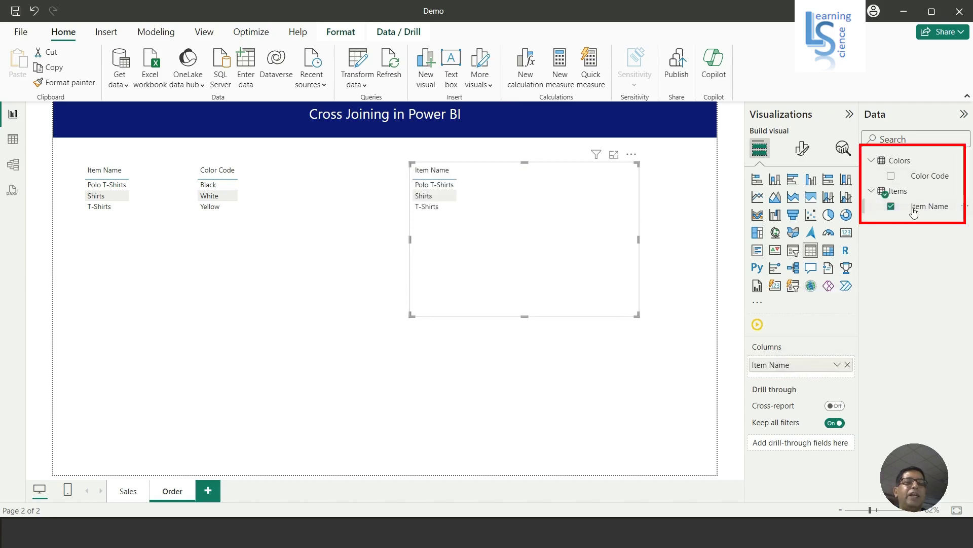
drag(930, 176, 804, 373)
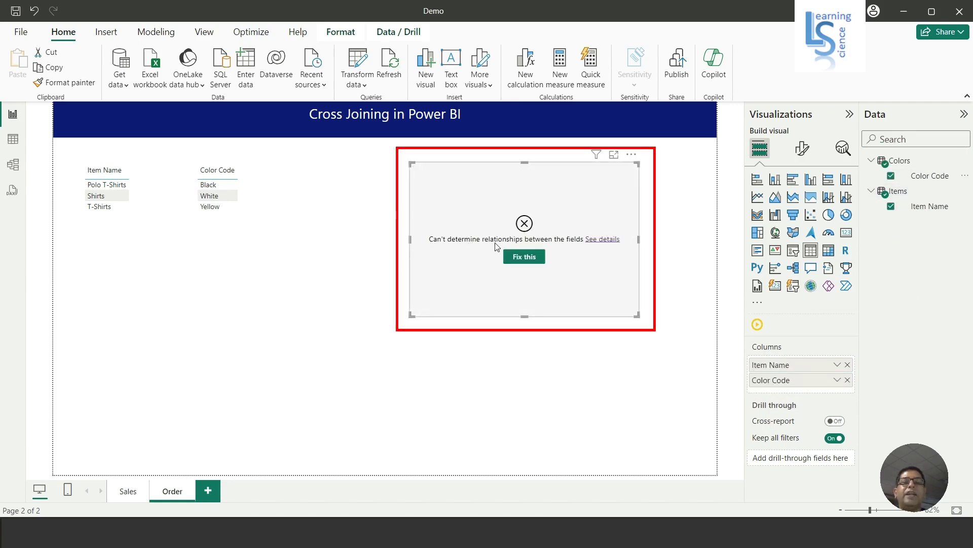
click(602, 239)
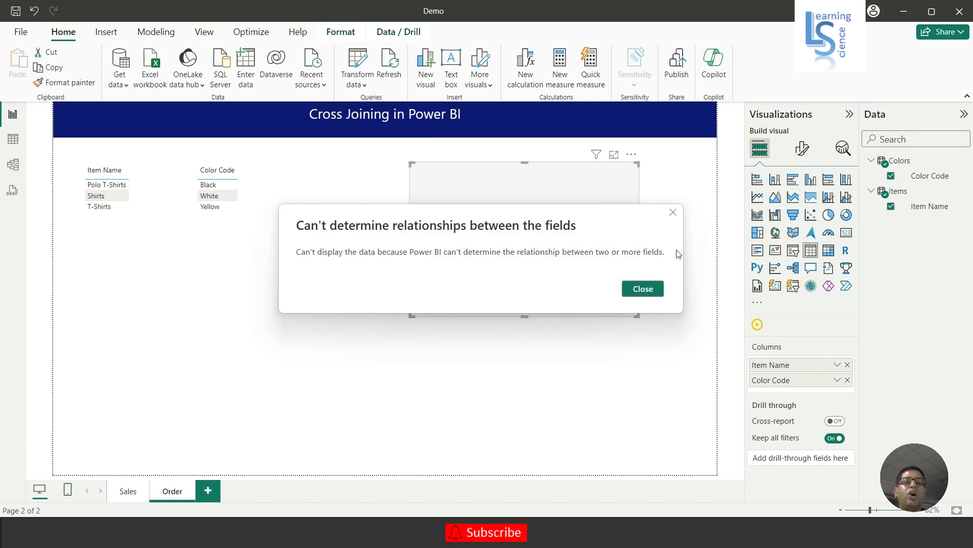
click(675, 213)
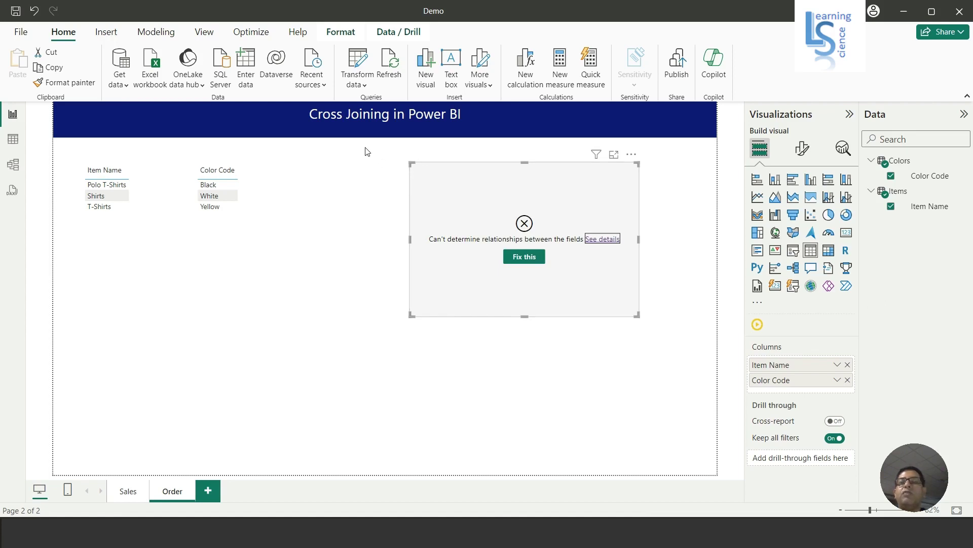
Create a new calculated table from the Modeling ribbon, retrying after undoing the first attempt
click(172, 37)
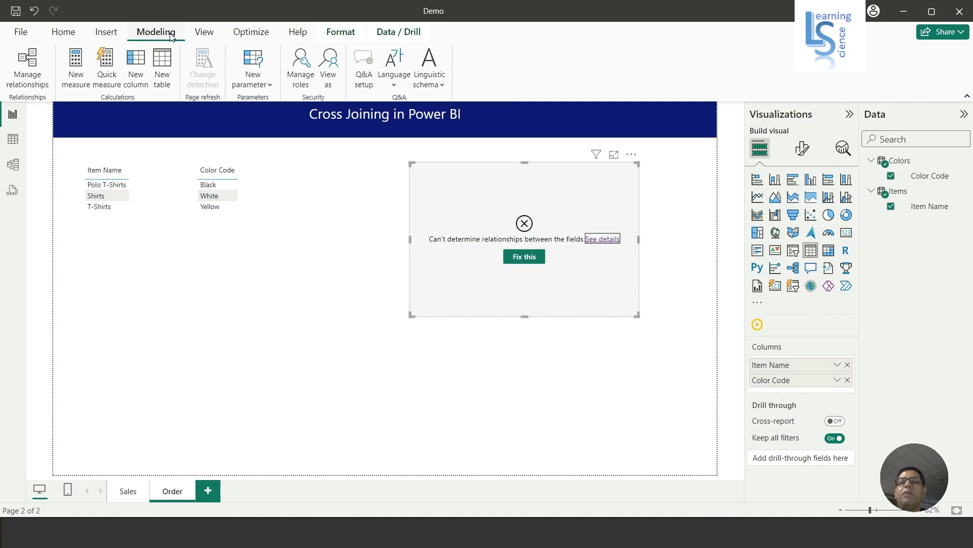
click(168, 83)
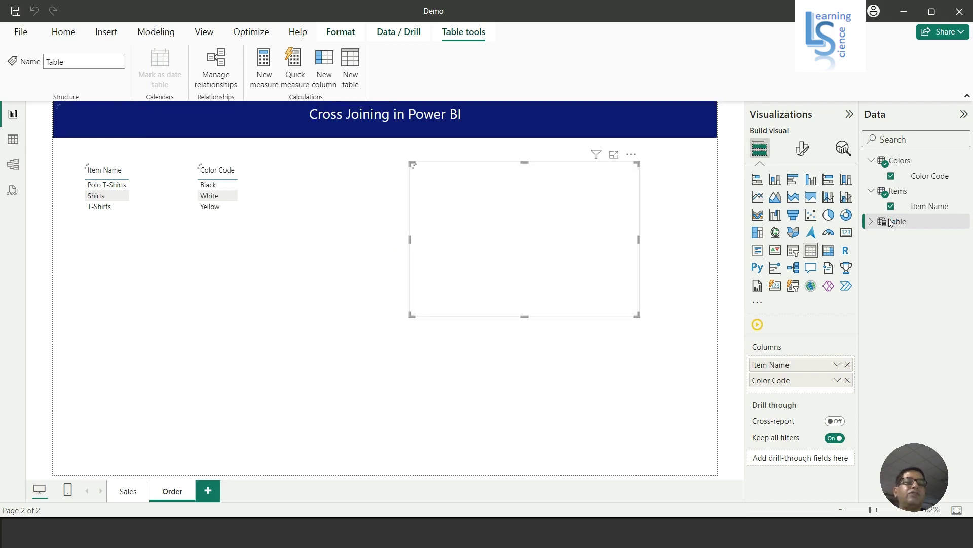
key(ctrl+z)
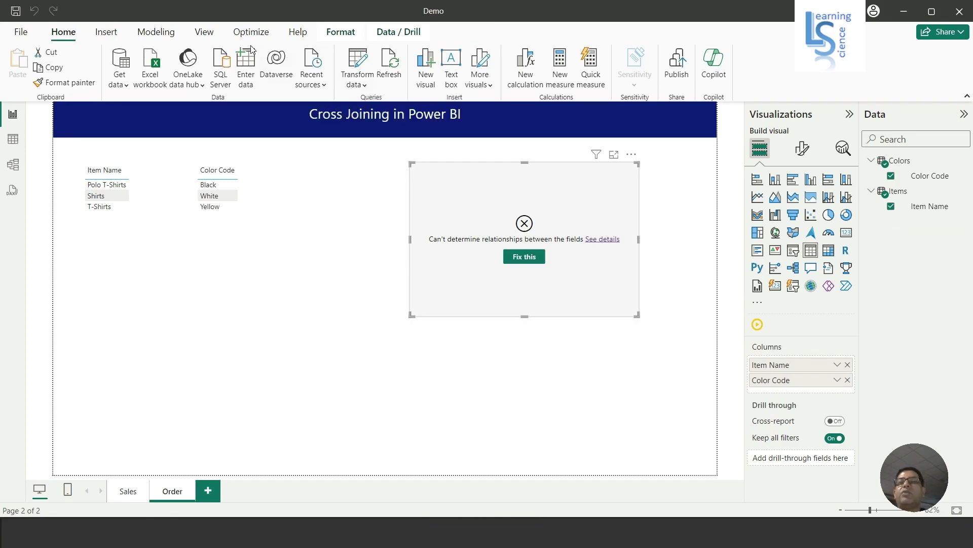
click(156, 34)
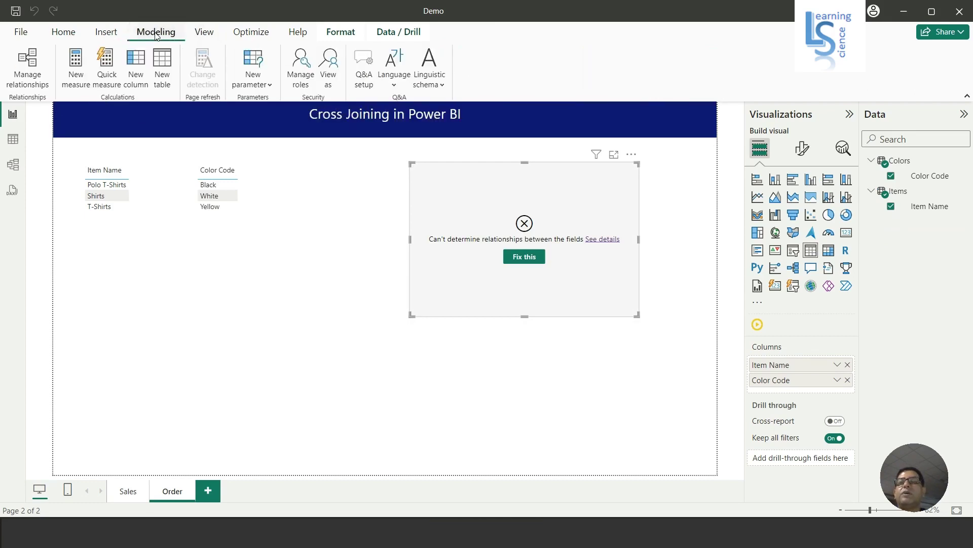
click(155, 85)
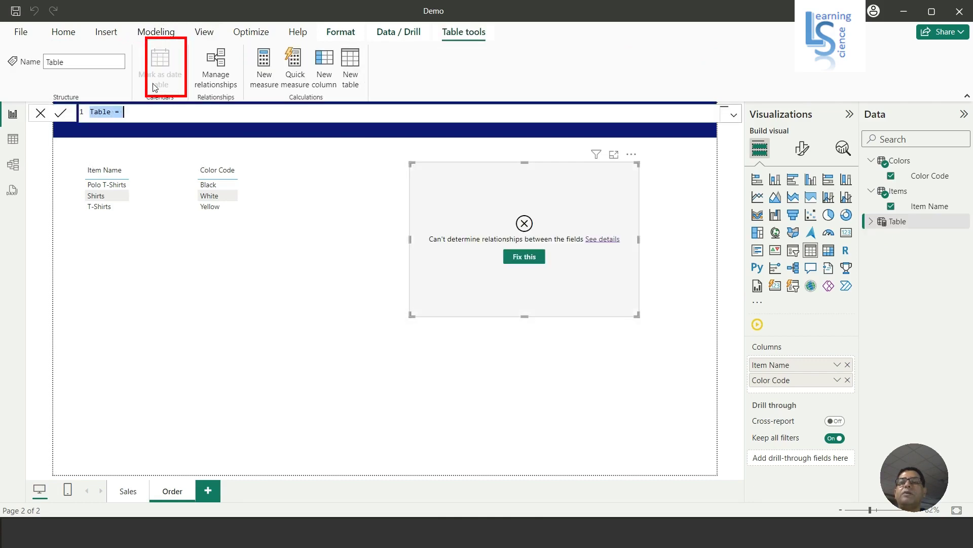
Replace the default formula with Item Master = CROSSJOIN(Items,Colors) via autocomplete and commit it
click(150, 118)
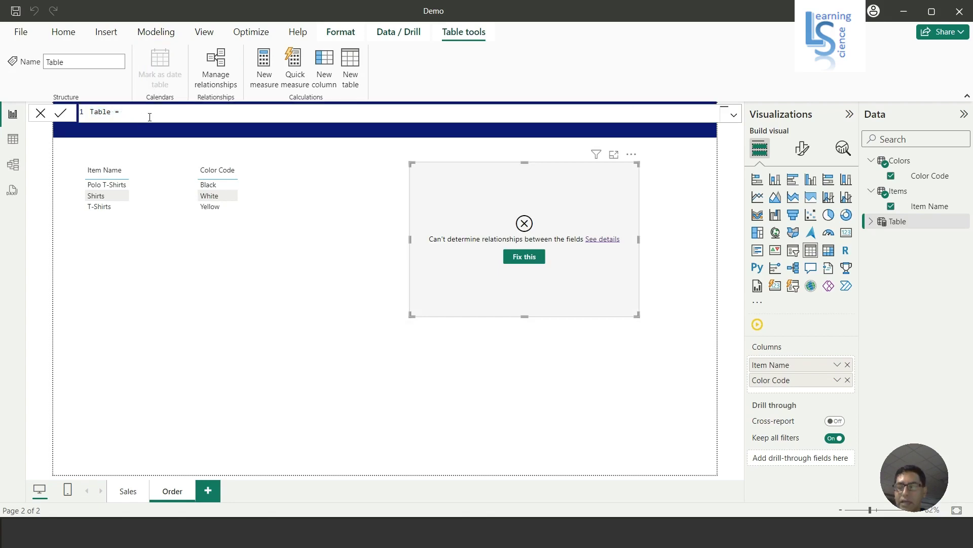
scroll(149, 117, up, 5)
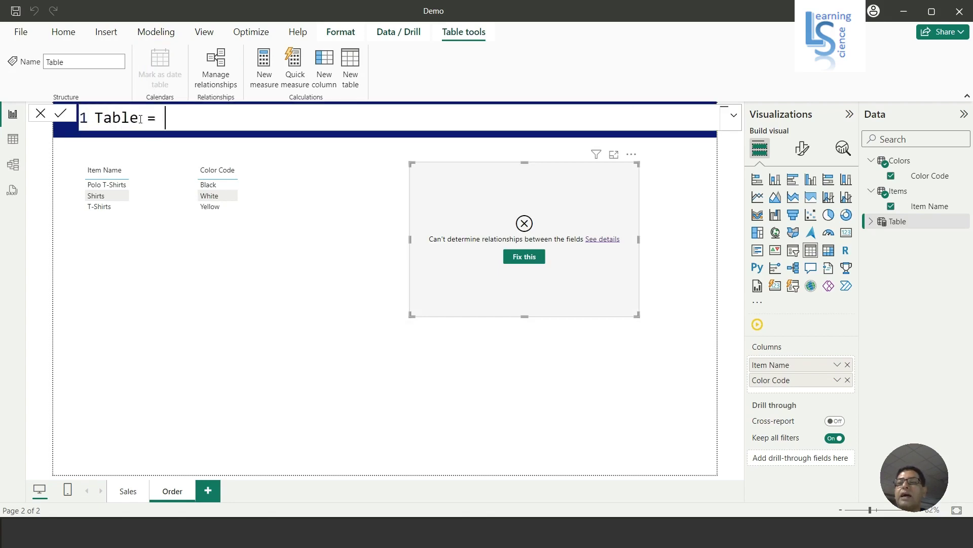
drag(140, 118, 73, 112)
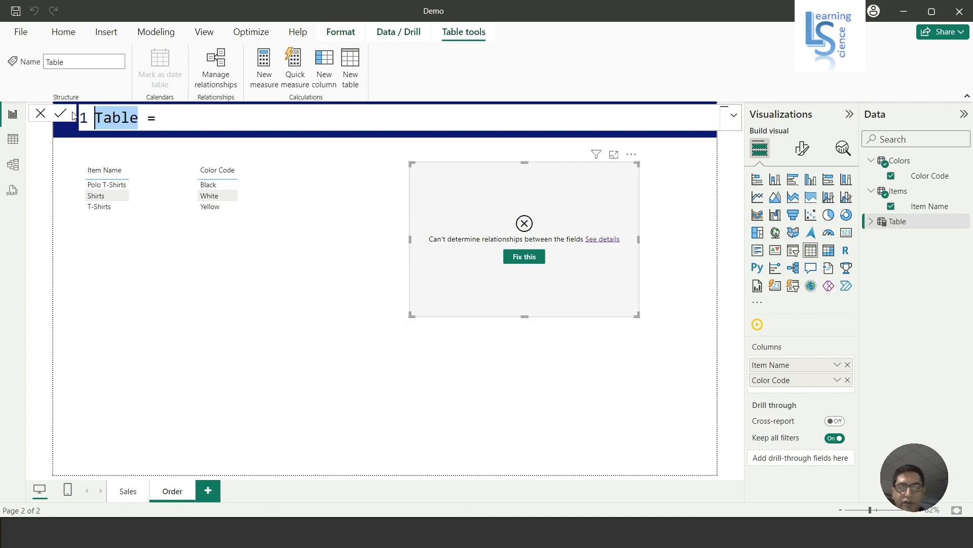
text(Item M)
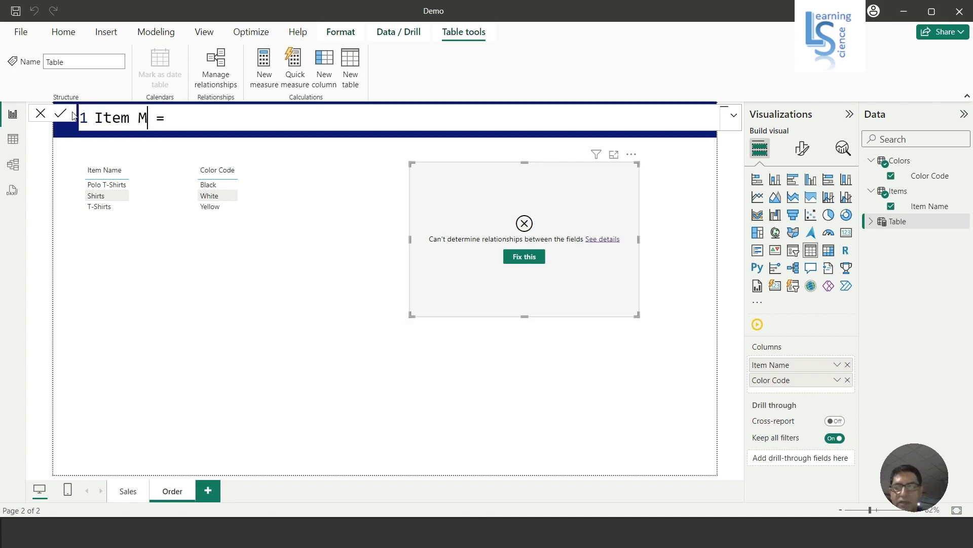
text(aster)
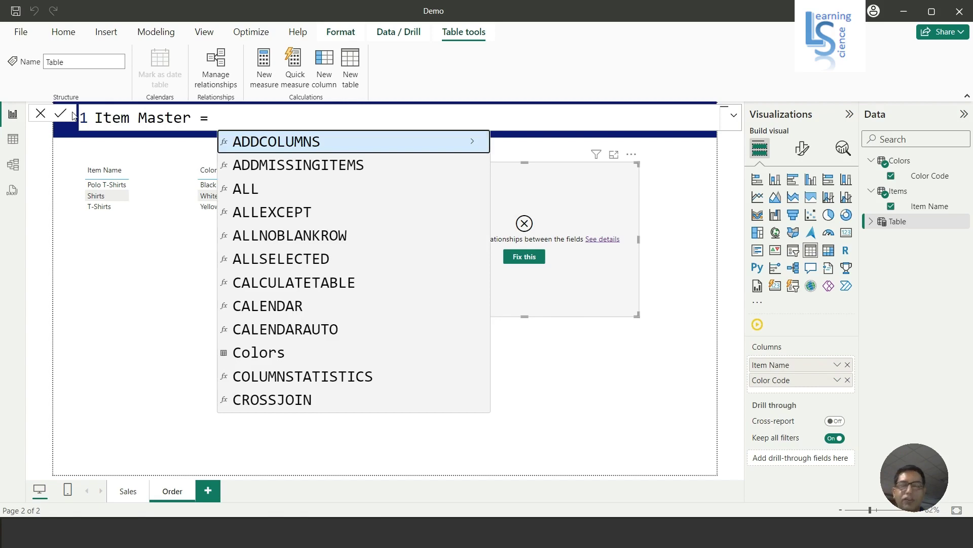
text( Cro)
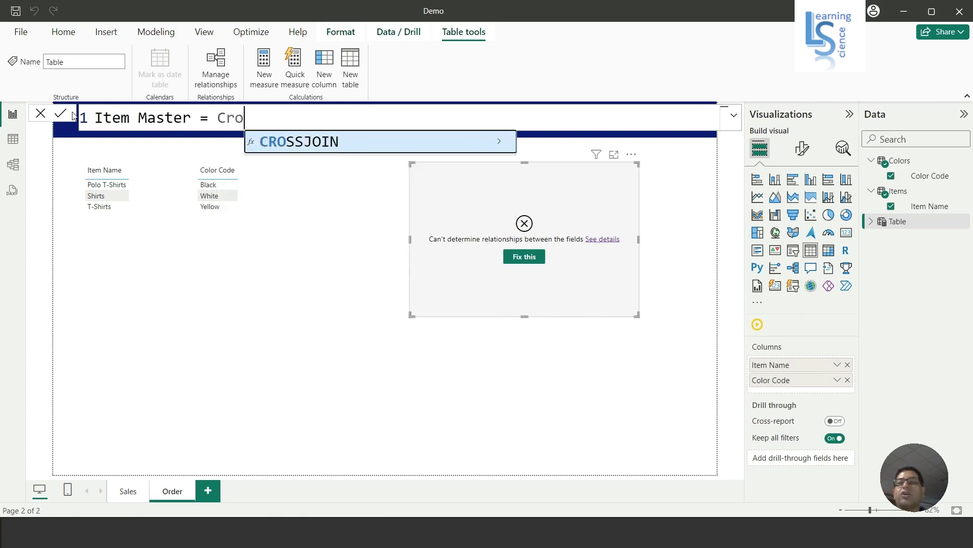
key(Tab)
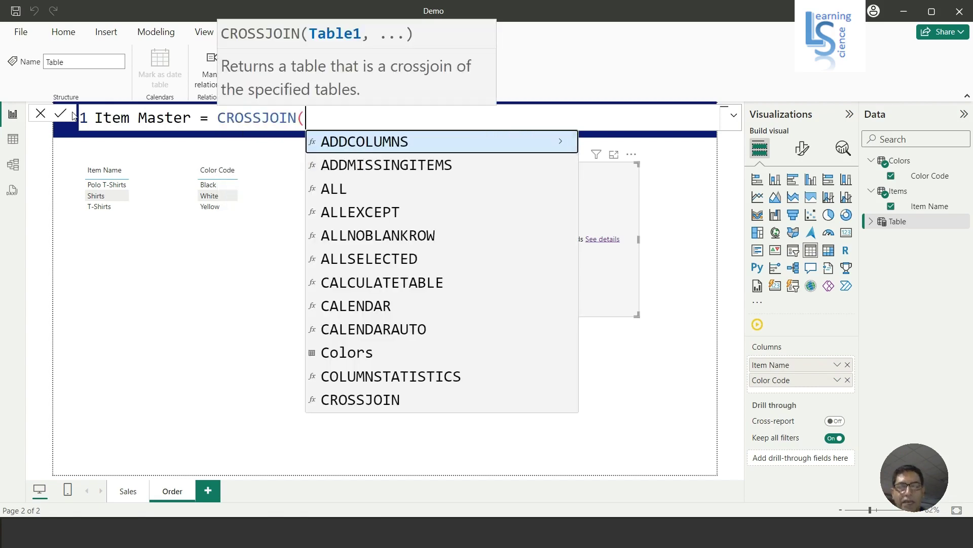
text(ite)
key(Tab)
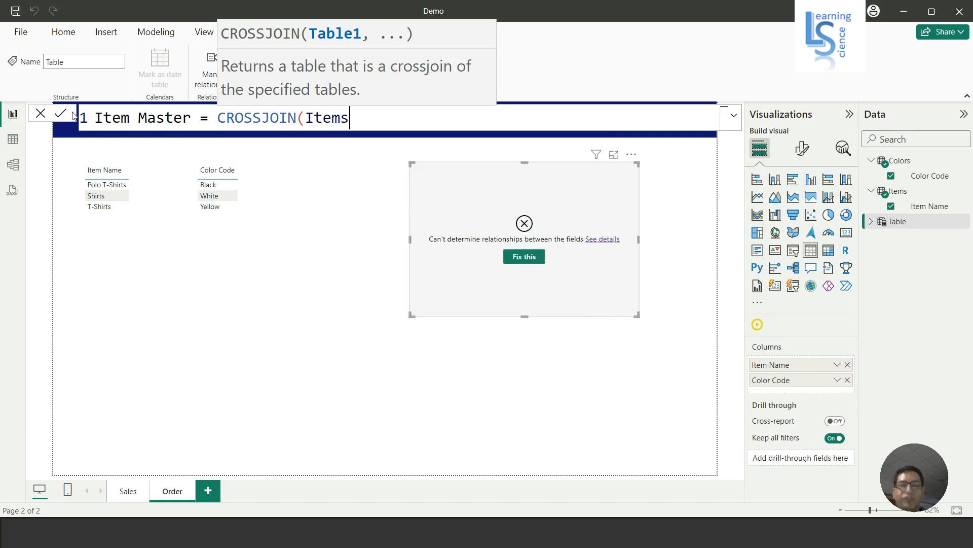
text(,col)
key(Tab)
text())
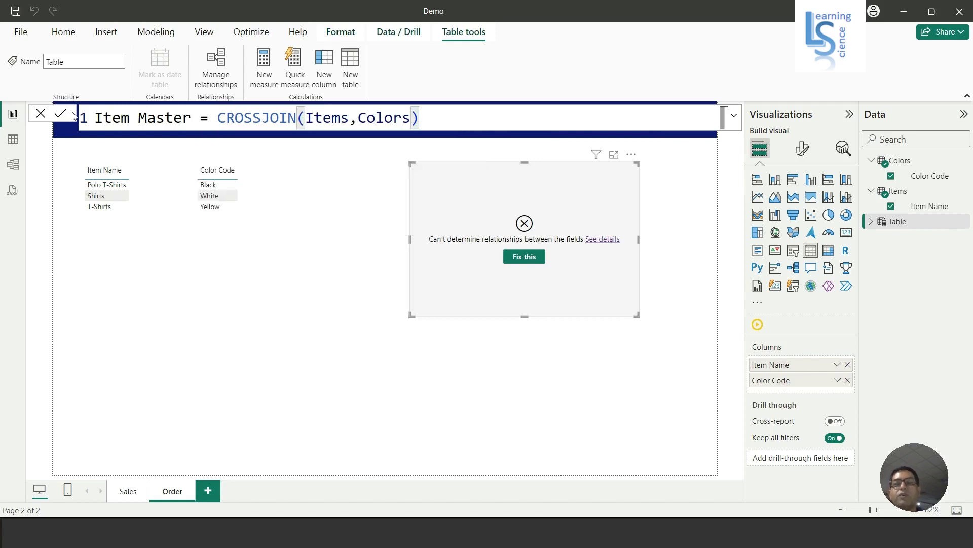
key(Return)
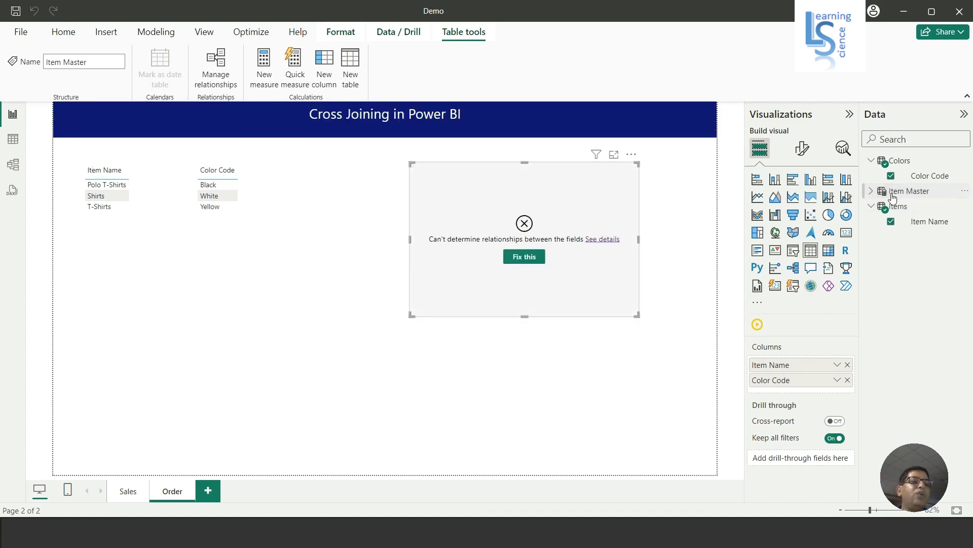
Collapse Colors and Items in the Data pane and expand Item Master to show Color Code and Item Name
click(872, 162)
click(872, 191)
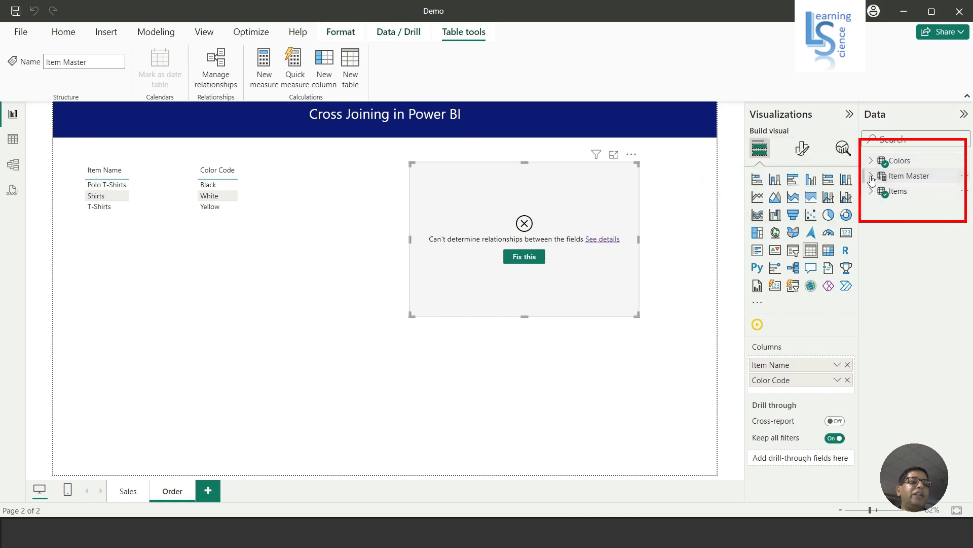
click(872, 176)
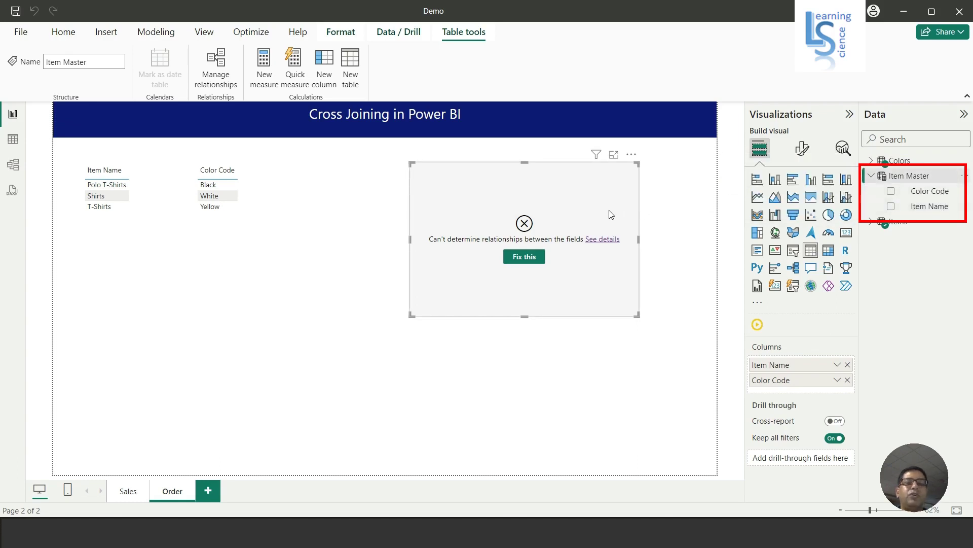
Replace the table's fields with Item Master's Item Name and Color Code, then zoom to 117%
click(847, 379)
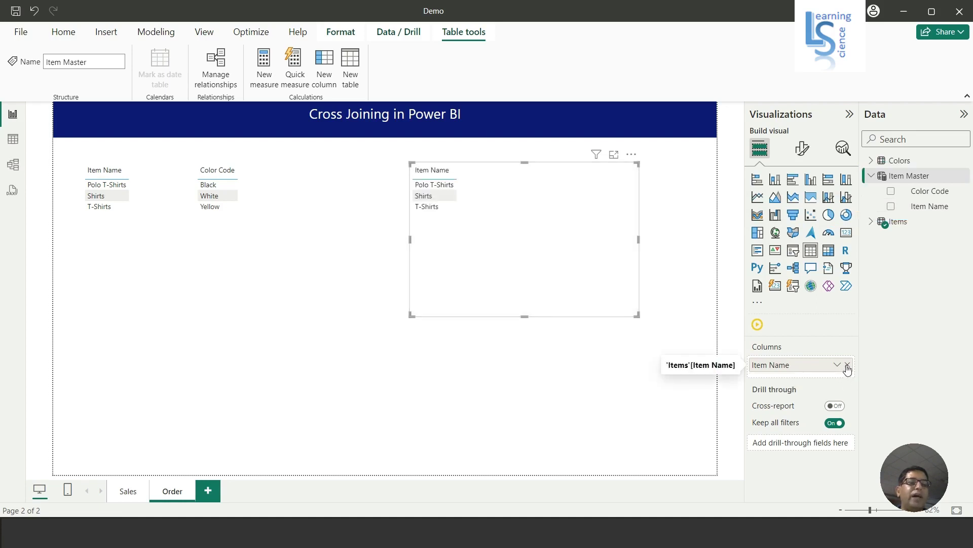
click(847, 365)
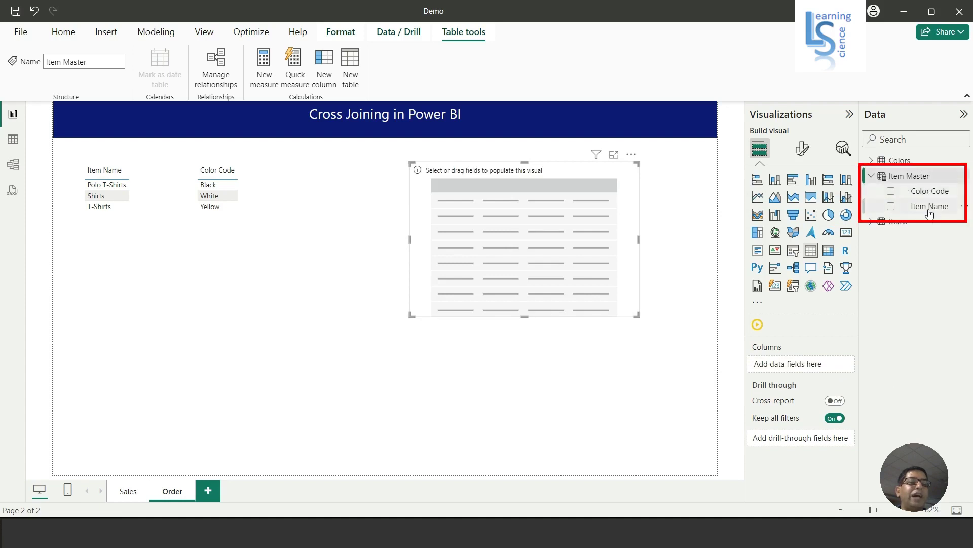
drag(924, 213, 794, 364)
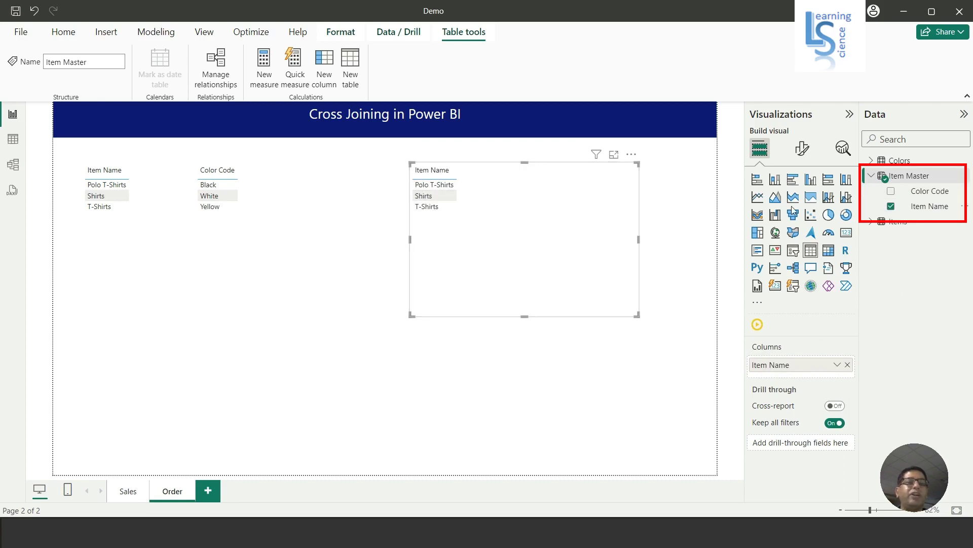
drag(937, 194, 810, 374)
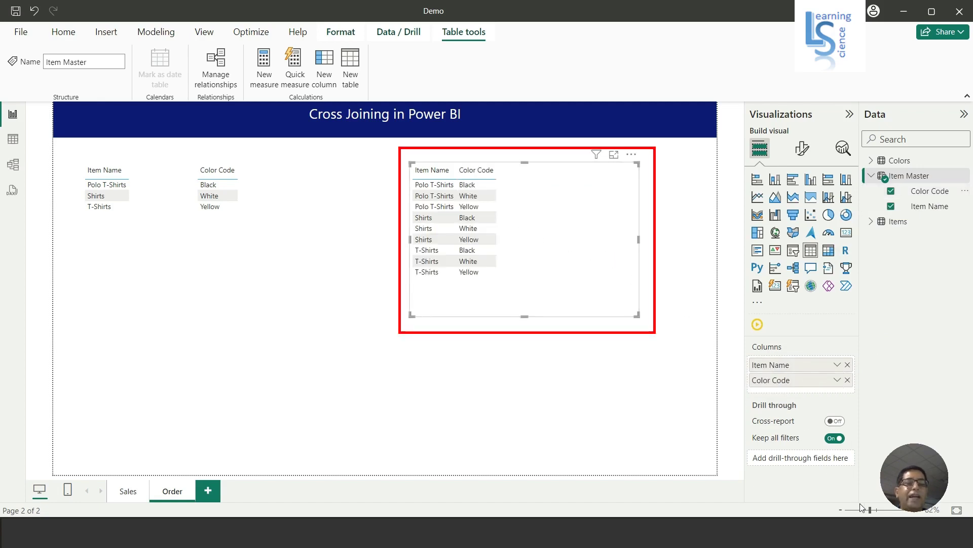
drag(872, 511, 880, 512)
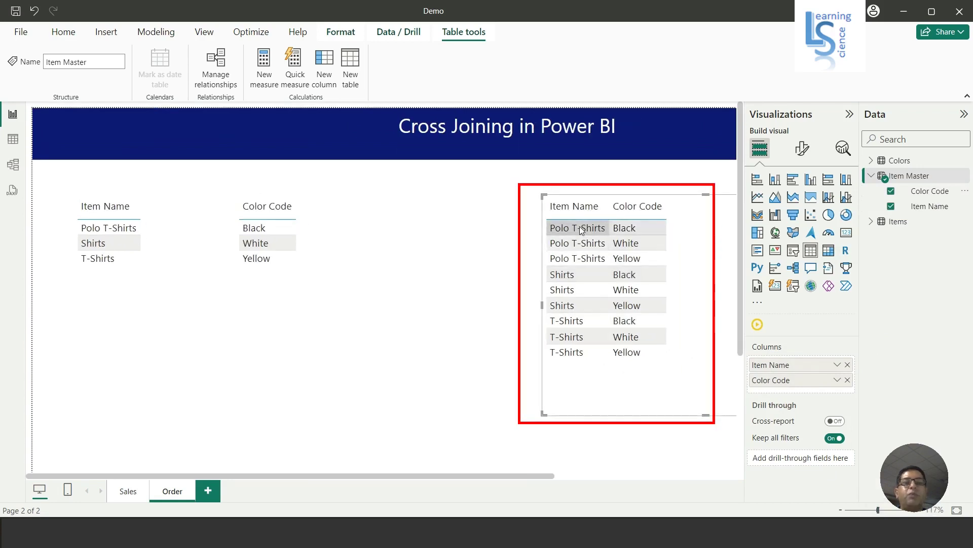